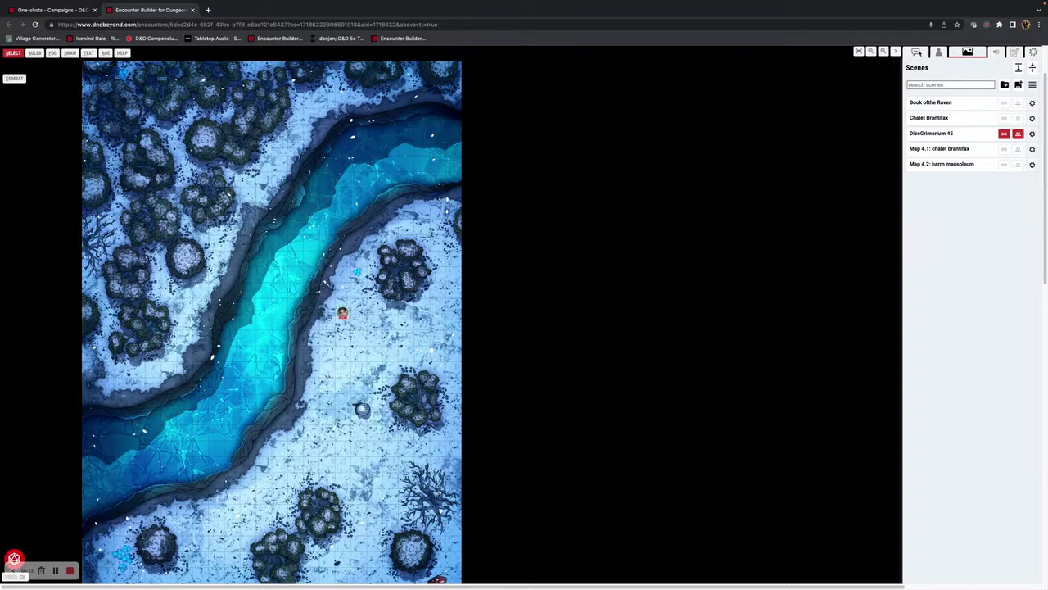
- Create a new folder named Test 1 at the root of the scenes list
click(915, 52)
click(969, 53)
click(1006, 85)
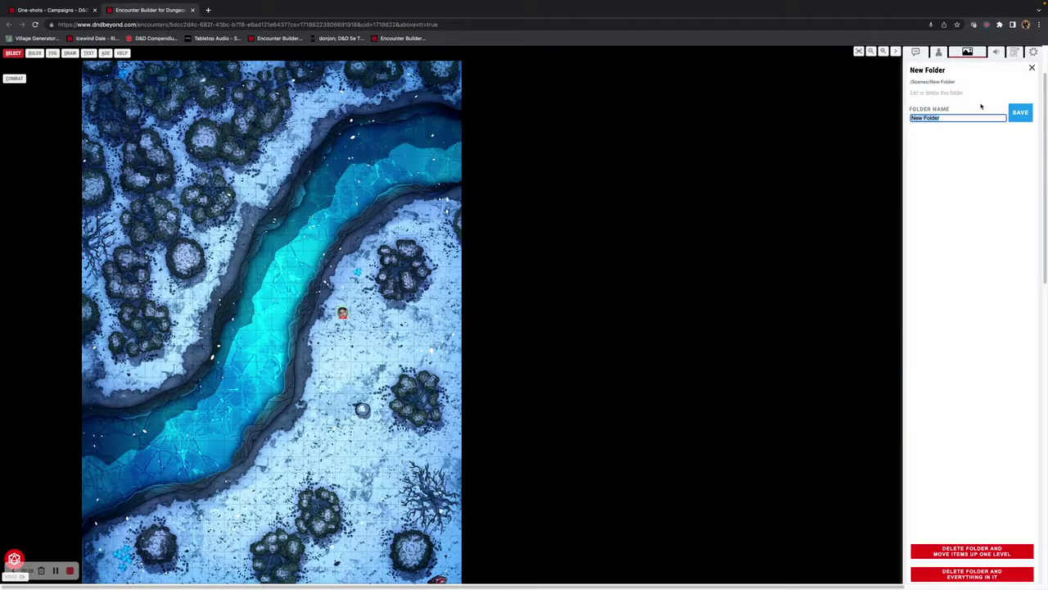
text(Tes)
key(Return)
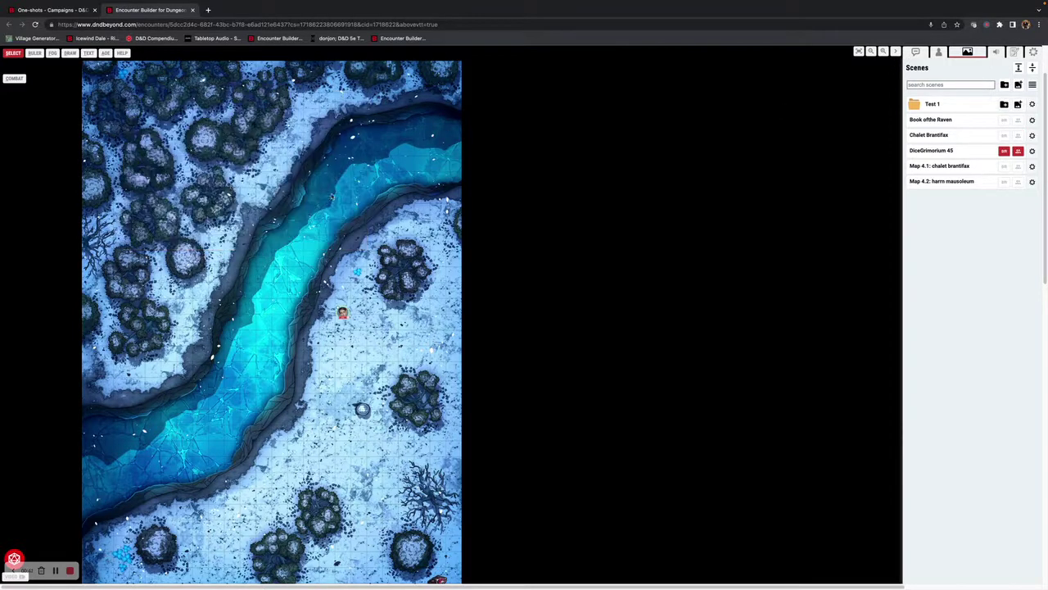
- Move the Chalet Brantifax and Map 4.1: chalet brantifax scenes into the Test 1 folder and check by expanding and collapsing all folders
click(1034, 86)
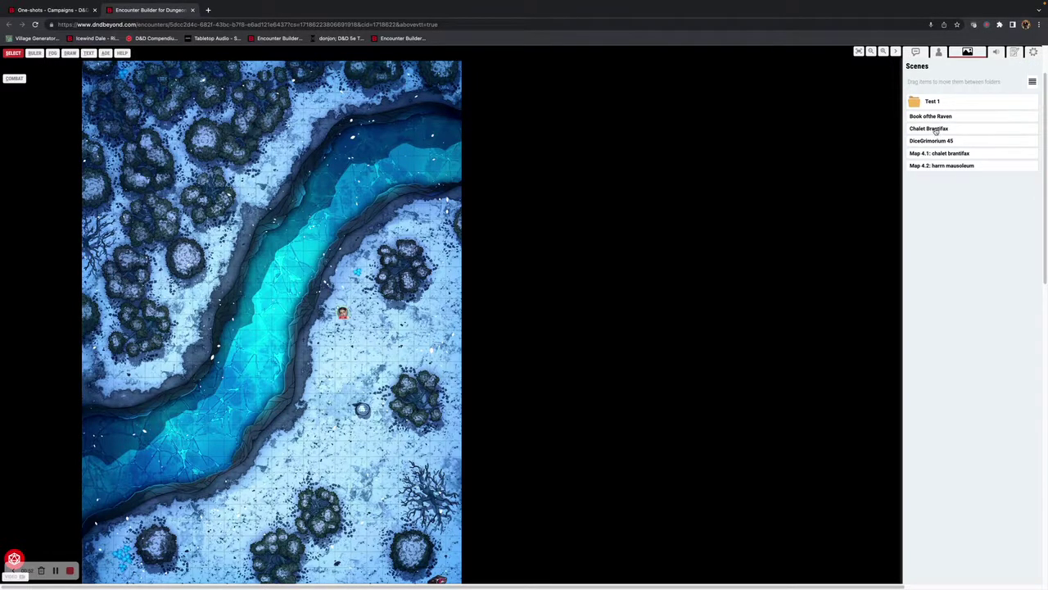
drag(937, 129, 939, 102)
drag(933, 141, 940, 104)
click(1031, 82)
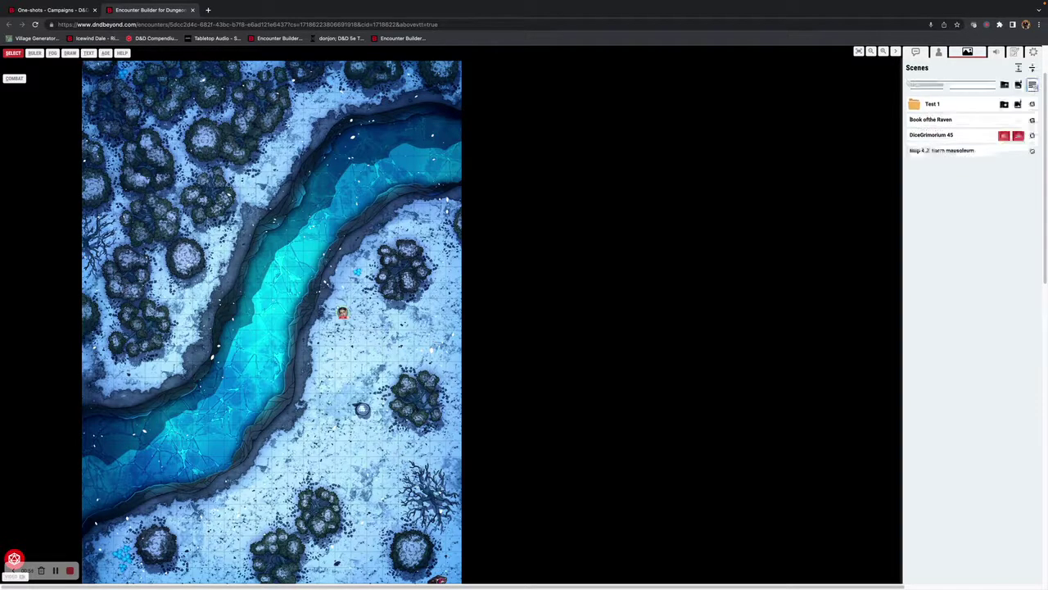
click(1018, 71)
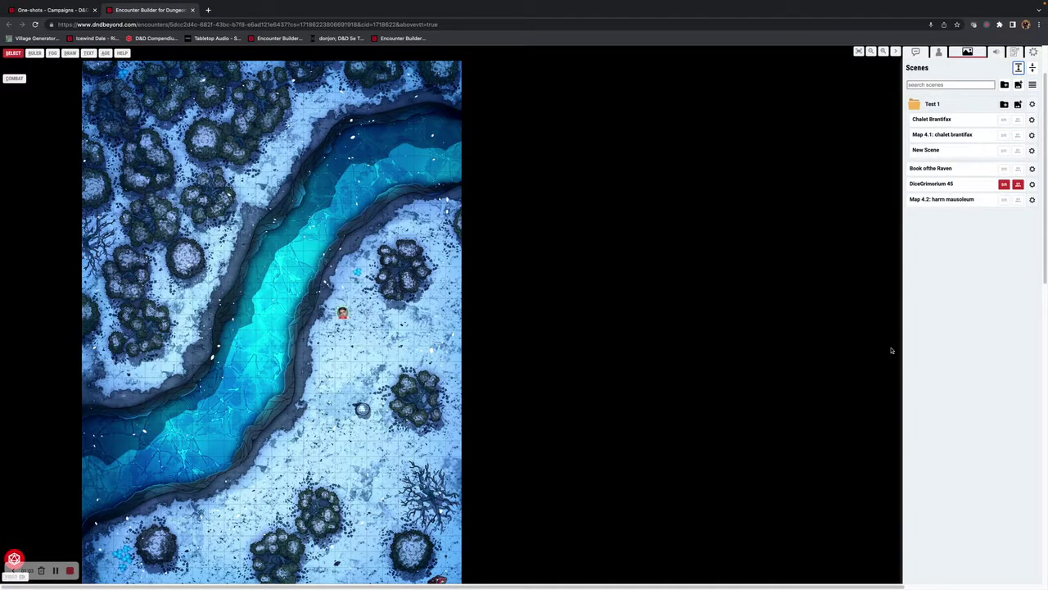
click(1034, 69)
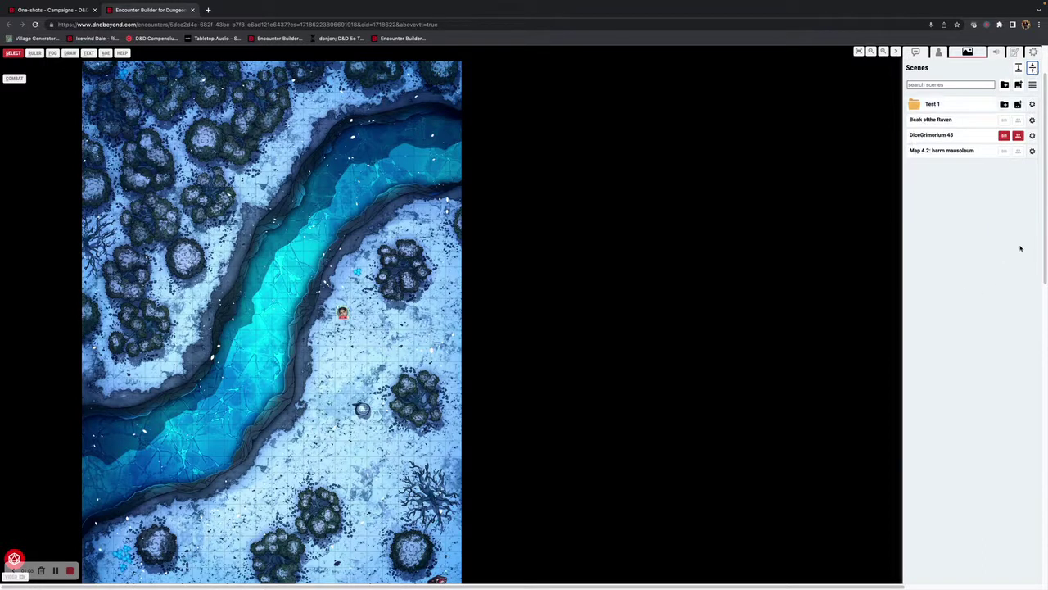
- Create a second root folder named Test 2 and move the Book ofthe Raven scene into it
click(1004, 86)
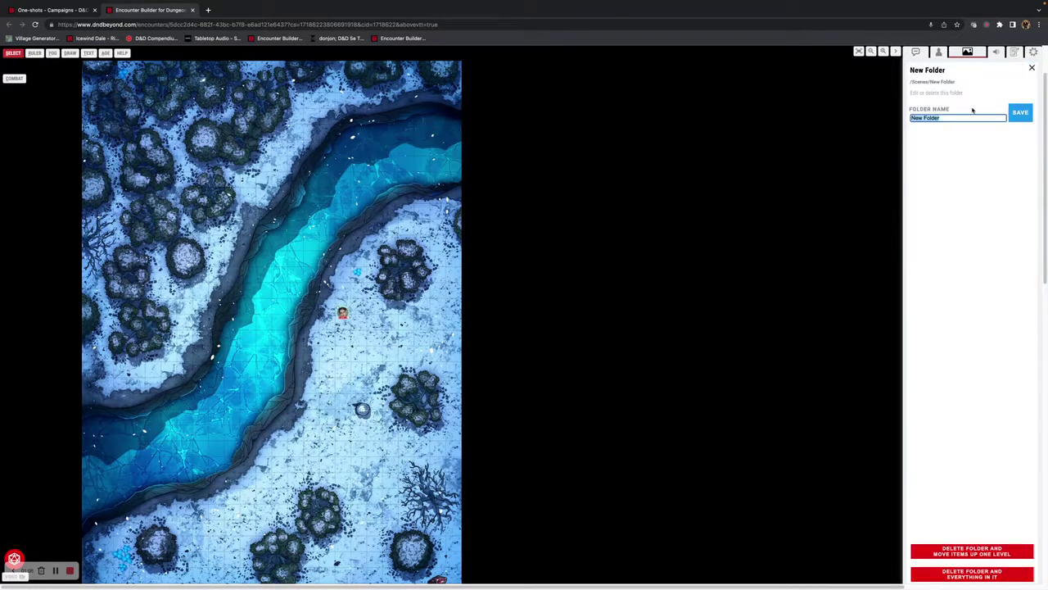
text(Test 2)
key(Return)
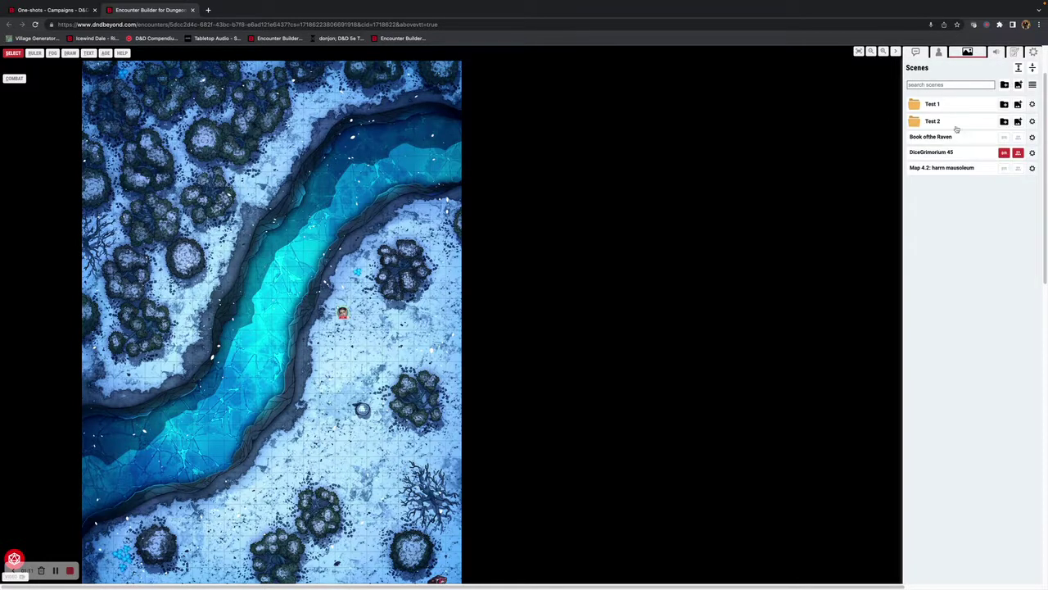
click(1031, 84)
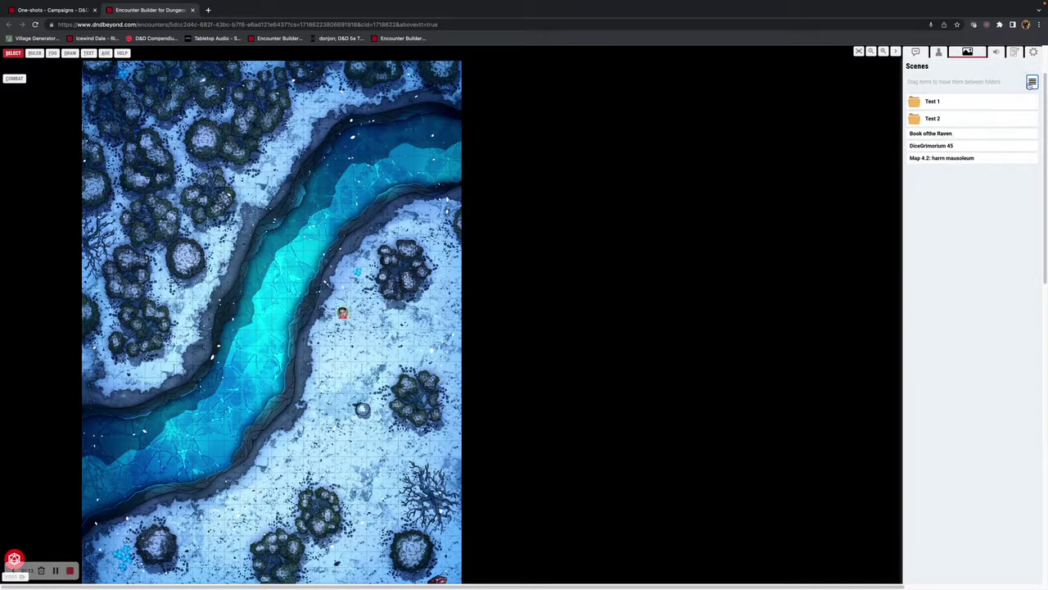
drag(963, 136, 963, 116)
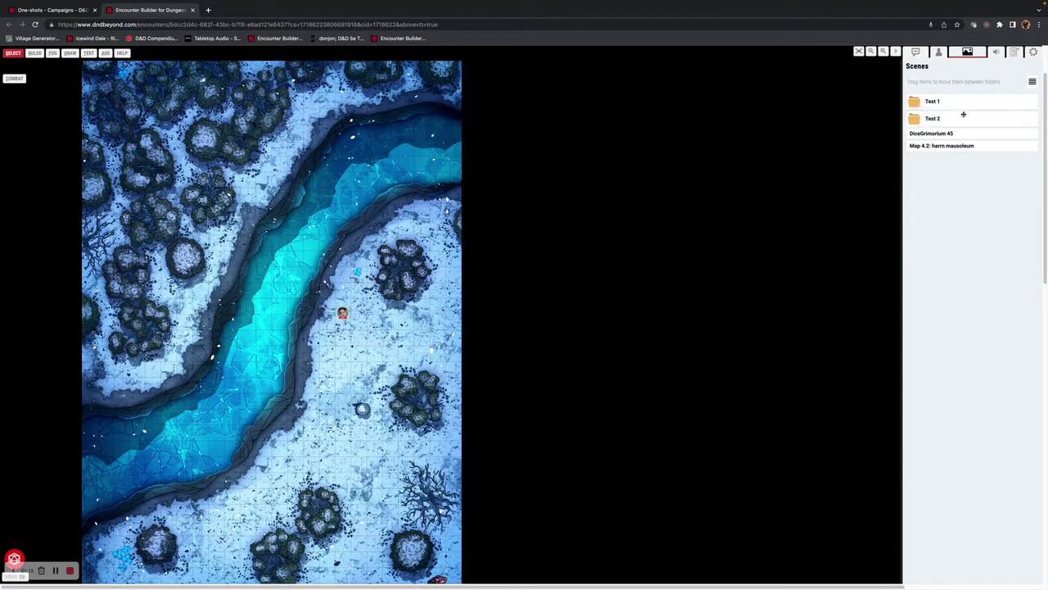
click(1034, 82)
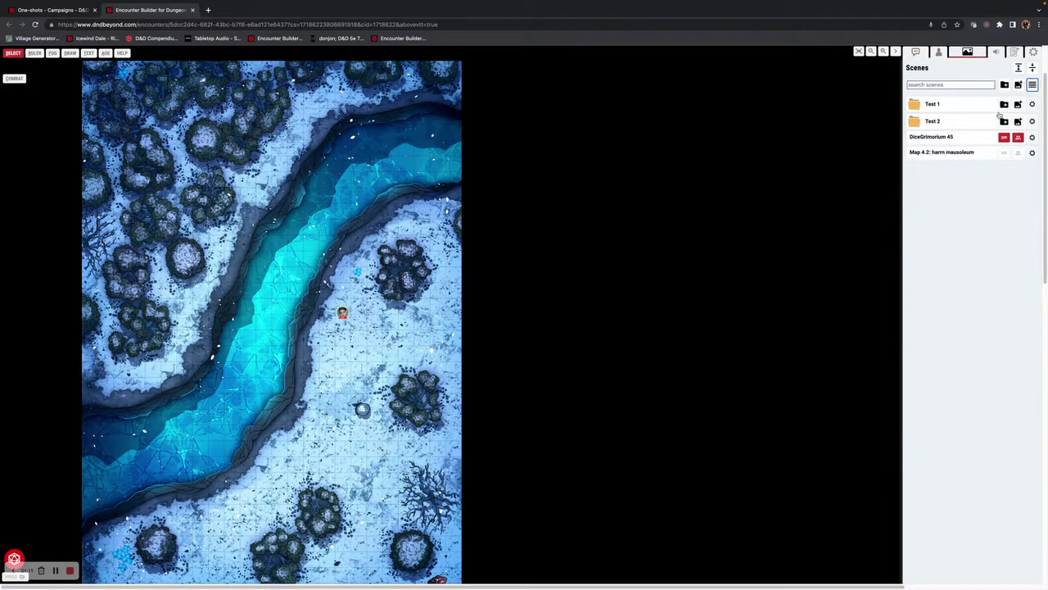
- Review the folder contents by expanding and collapsing Test 1 alone and all folders at once
click(971, 109)
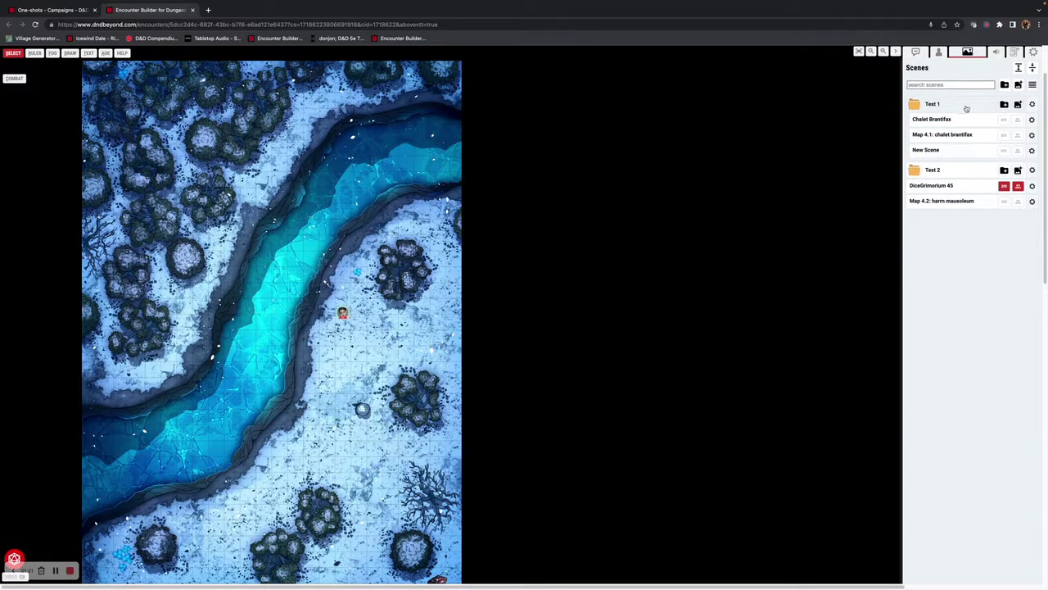
click(966, 109)
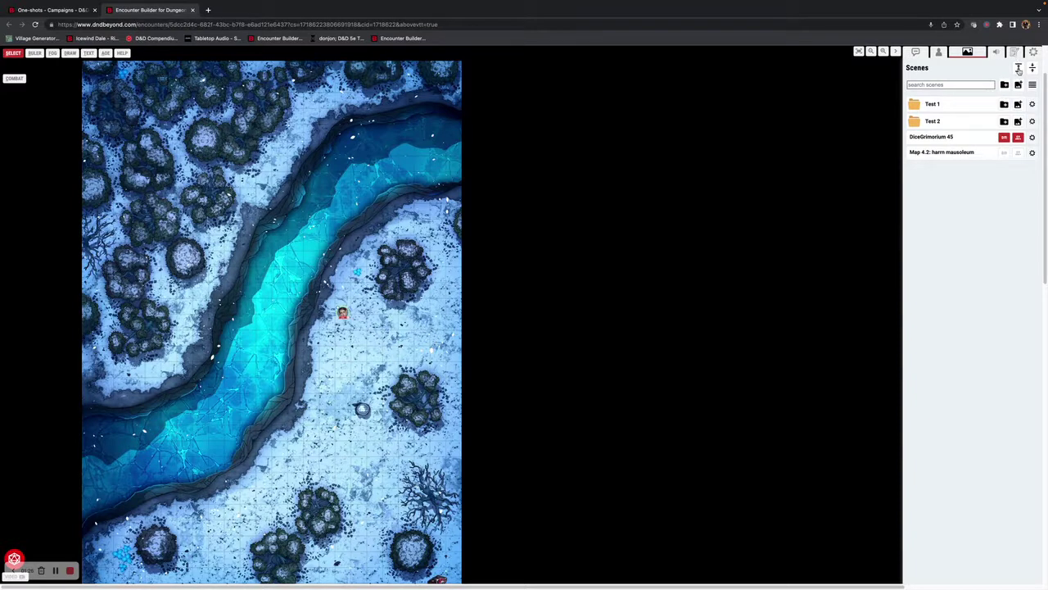
click(1018, 70)
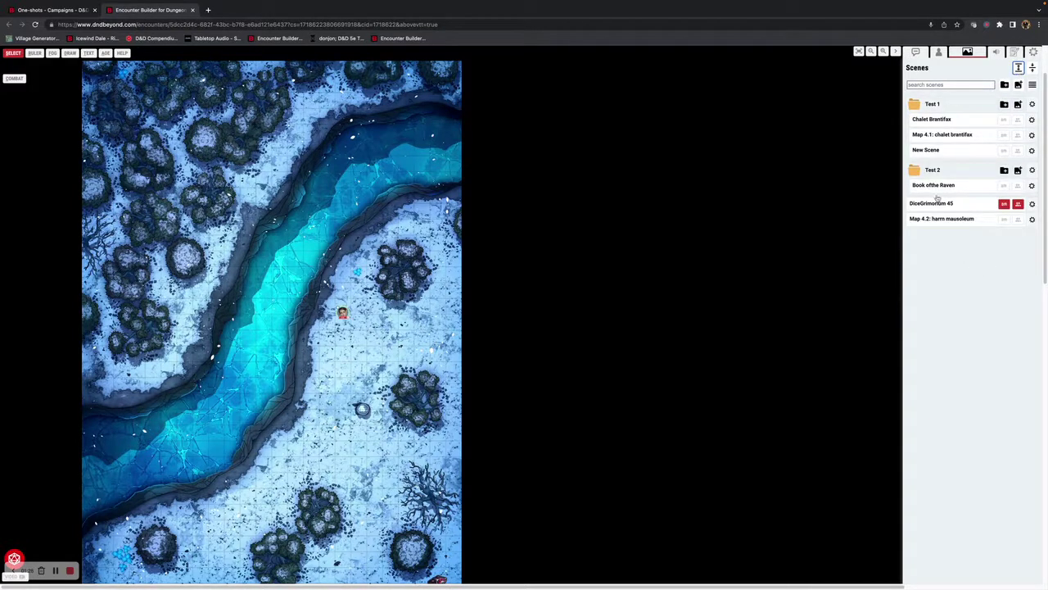
click(1033, 69)
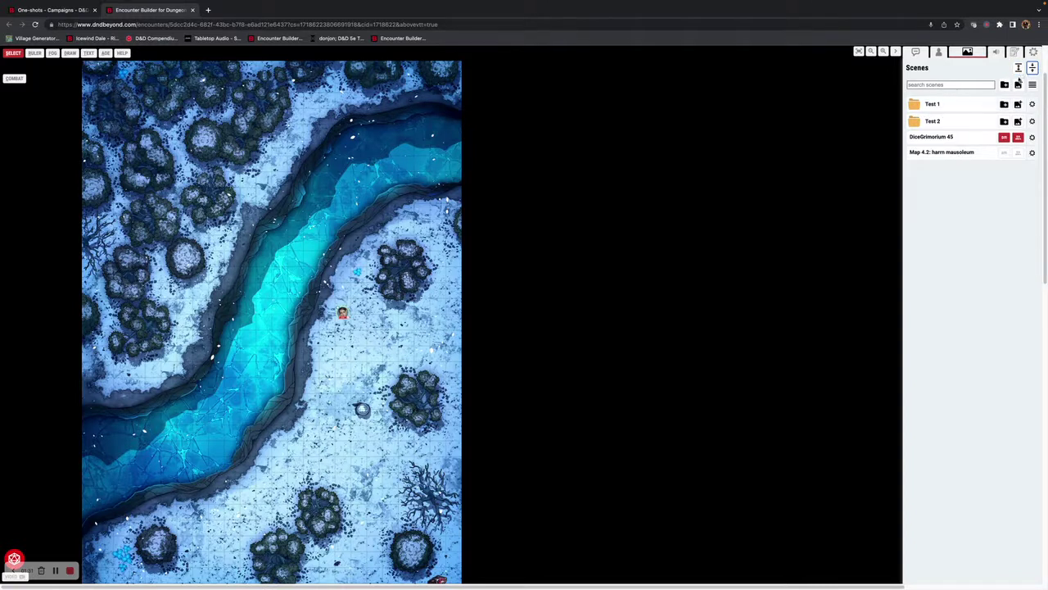
- Create a subfolder named Nest 1 inside the Test 1 folder
click(1019, 69)
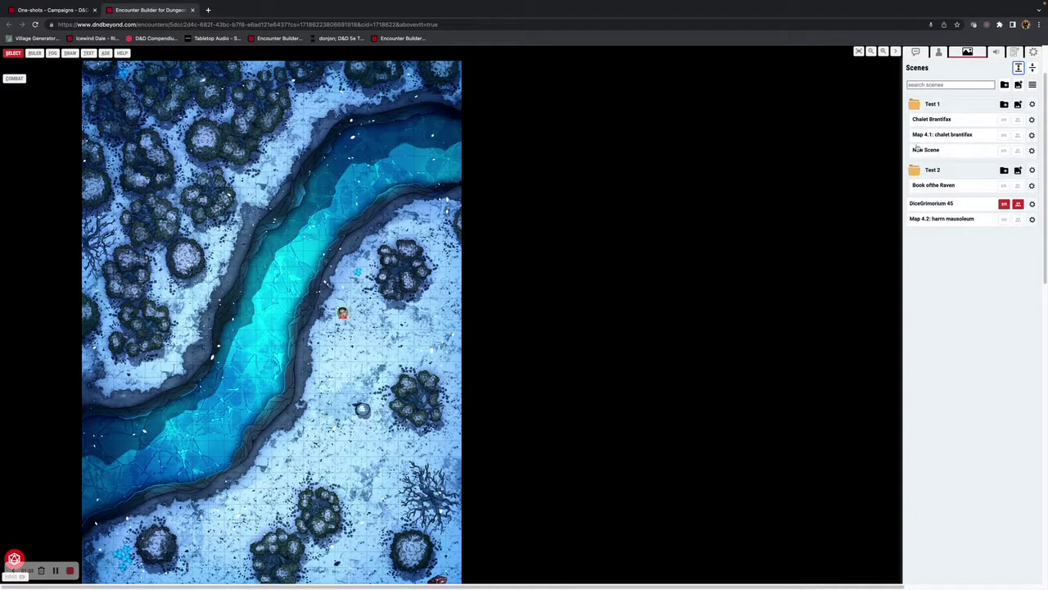
click(1004, 104)
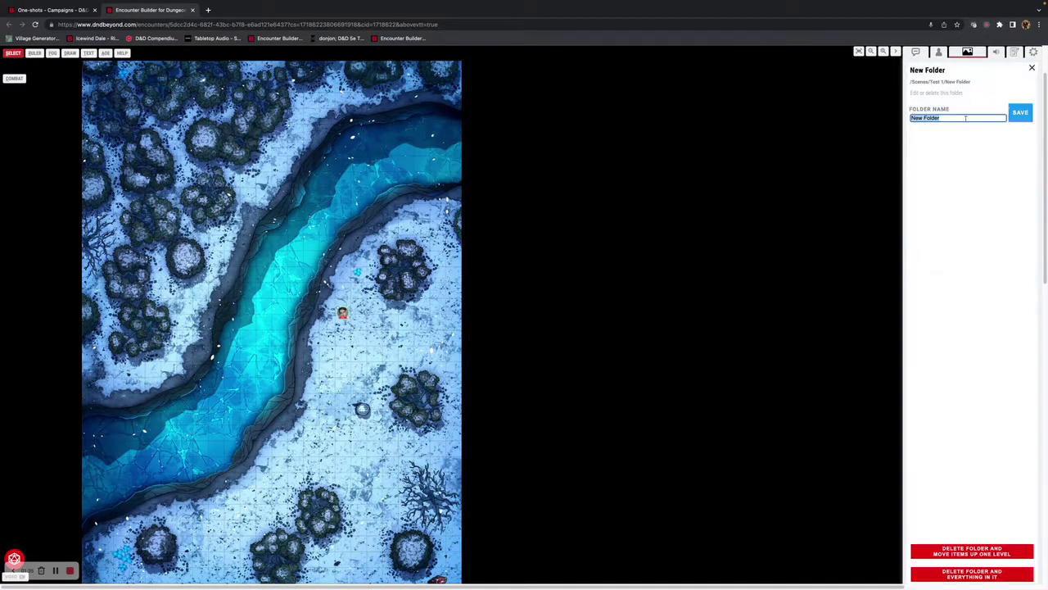
text(Nest 1)
key(Return)
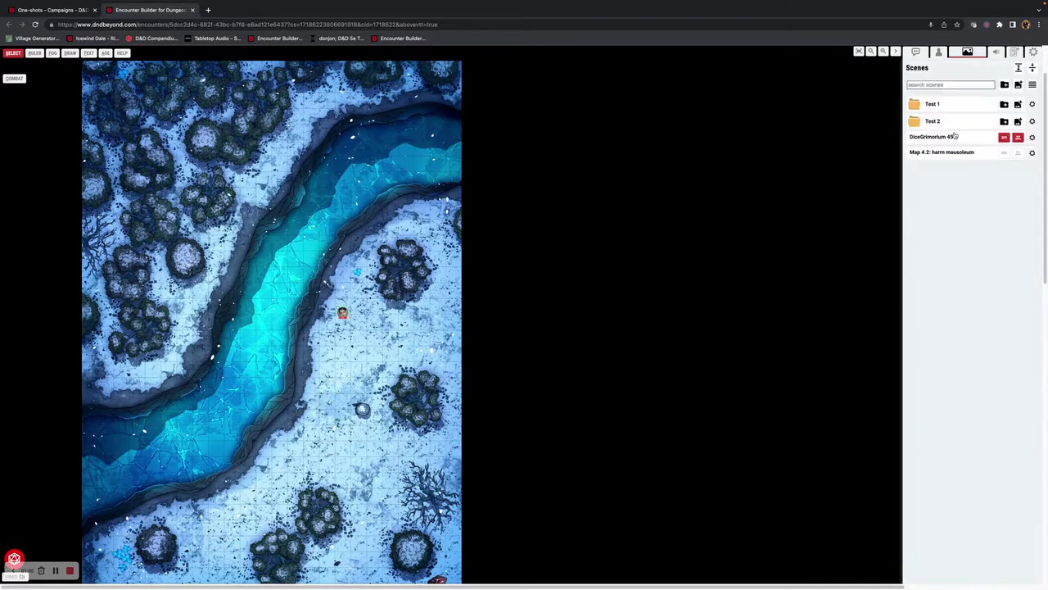
- Move New Scene from Test 1 into its Nest 1 subfolder and check the nesting by collapsing and expanding all folders
click(919, 108)
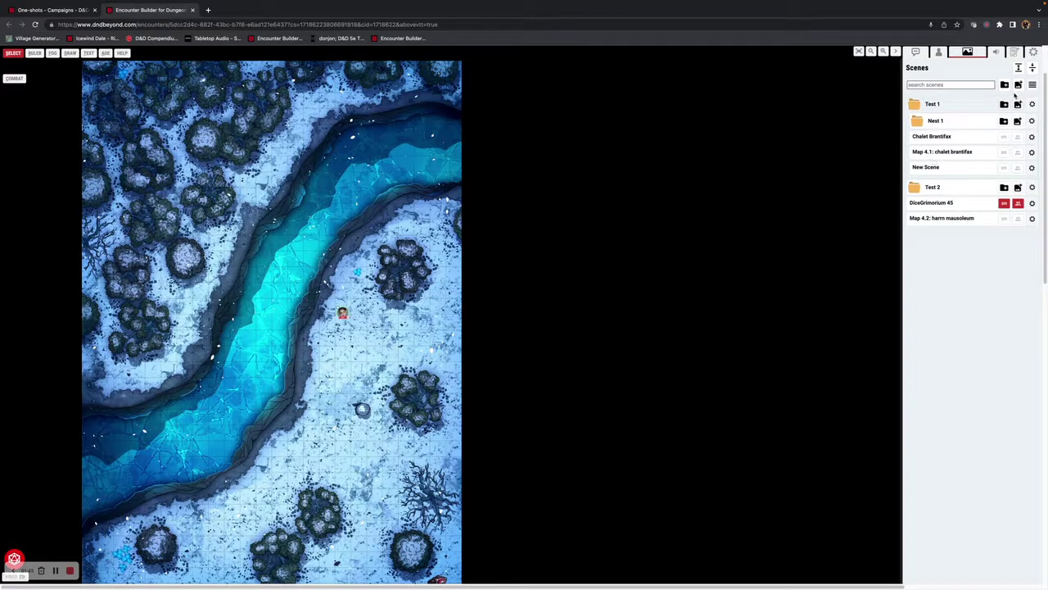
click(1032, 85)
drag(940, 159, 943, 120)
click(1032, 82)
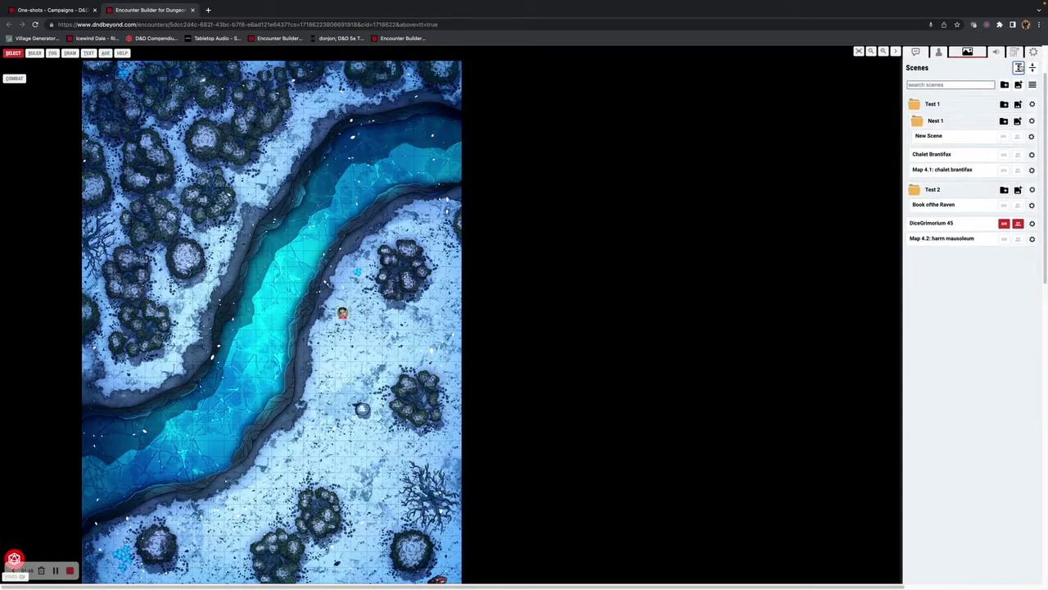
click(1032, 69)
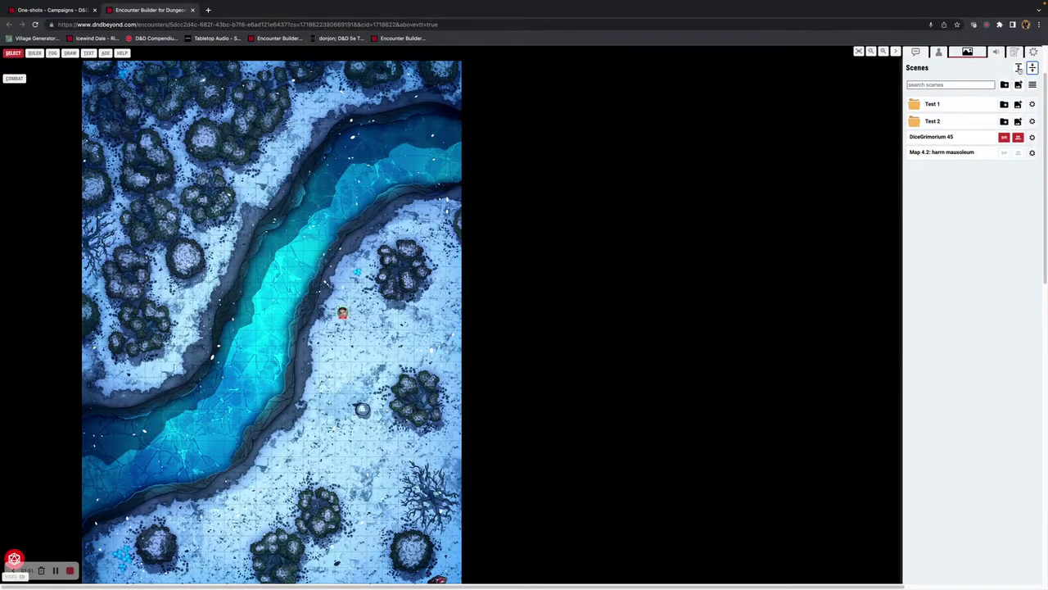
click(1019, 69)
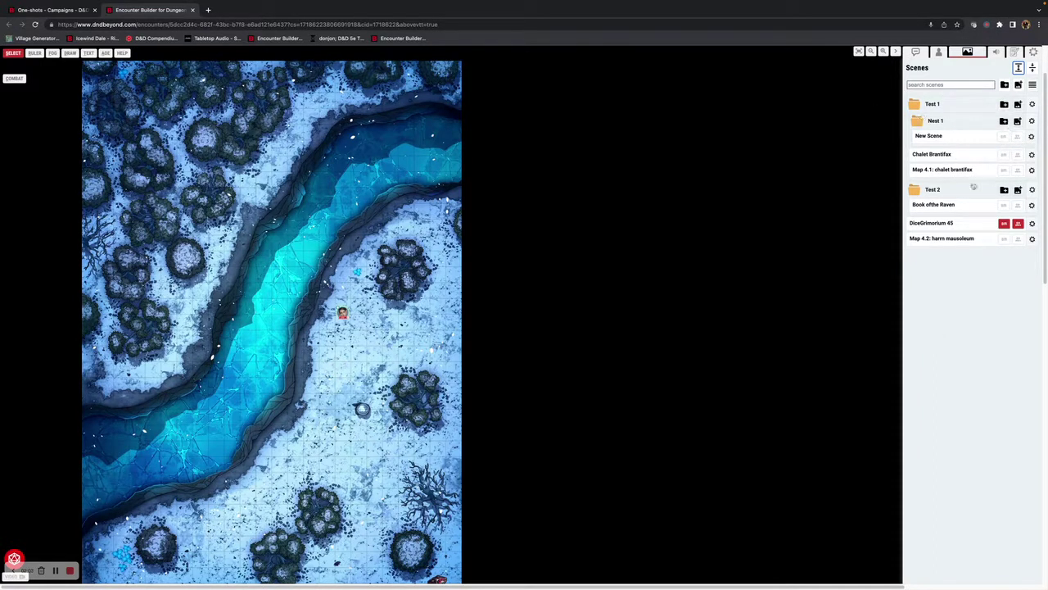
- Delete the Nest 1 subfolder together with the scene inside it
right_click(951, 124)
click(971, 143)
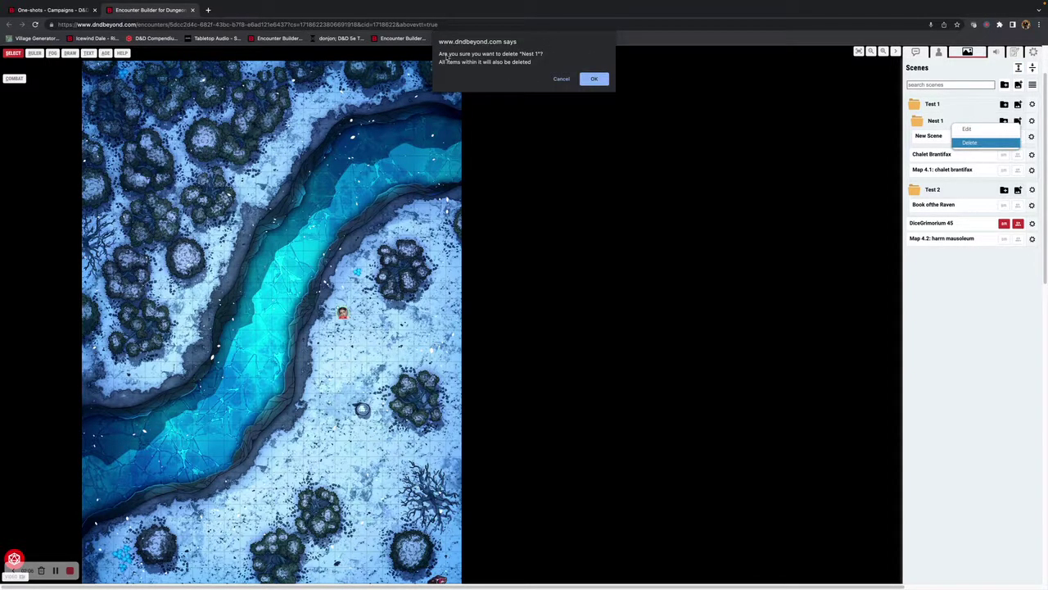
click(595, 82)
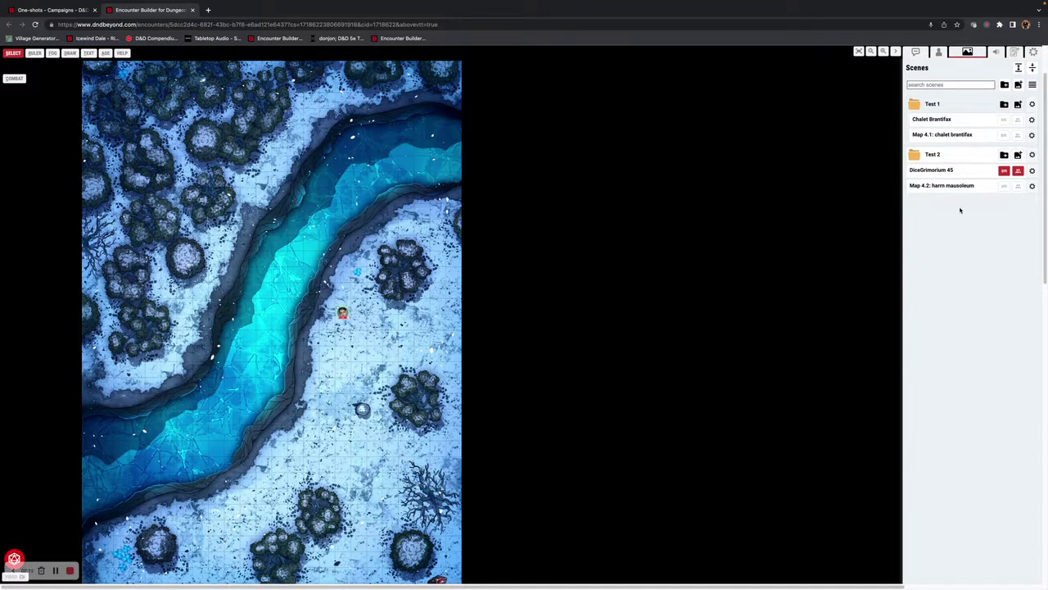
- Delete the Test 1 folder while moving its scenes up one level
click(1033, 105)
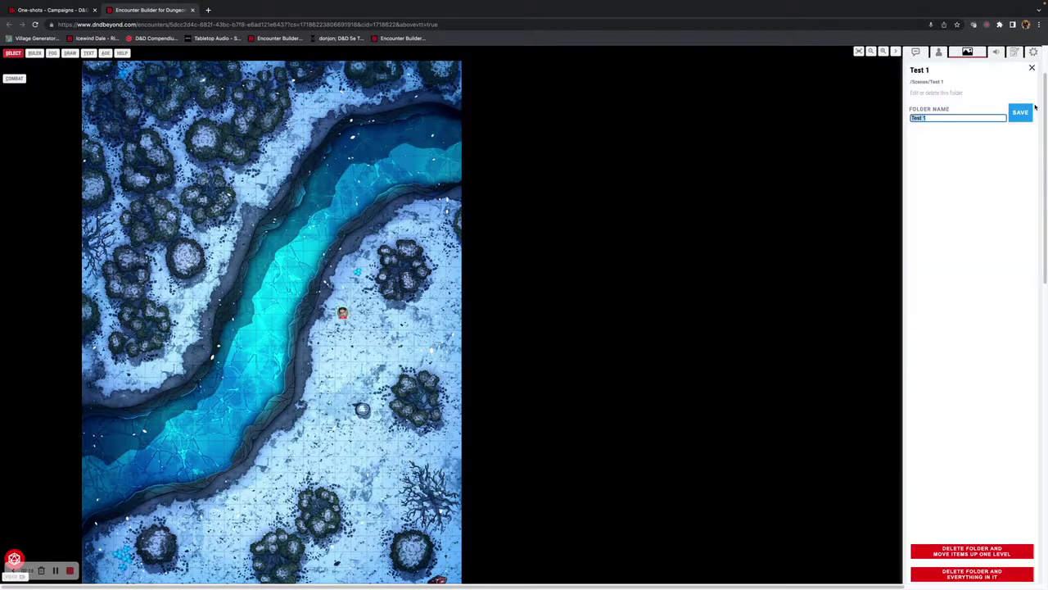
click(974, 553)
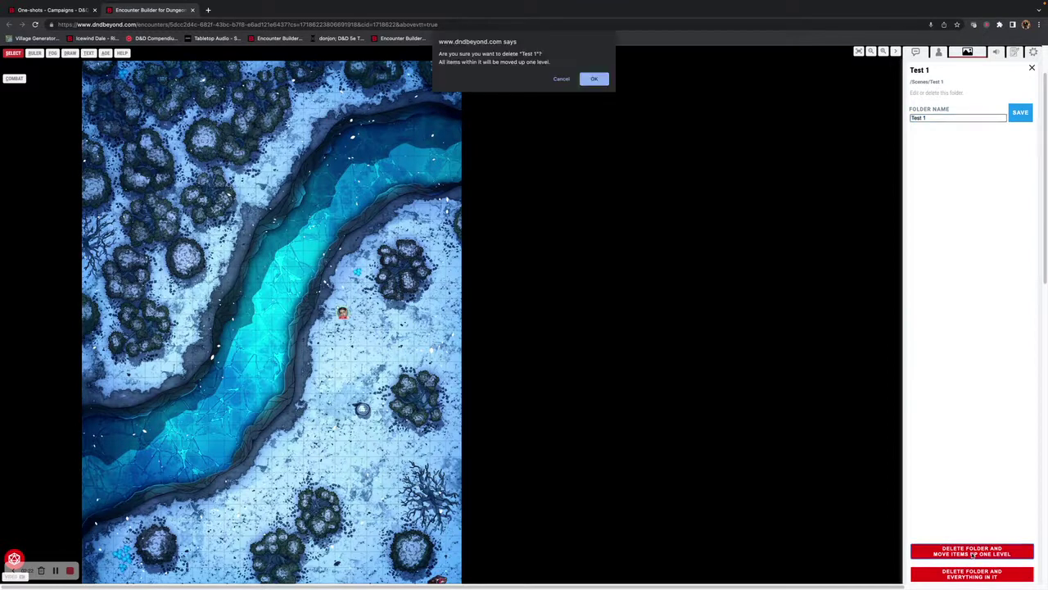
click(593, 79)
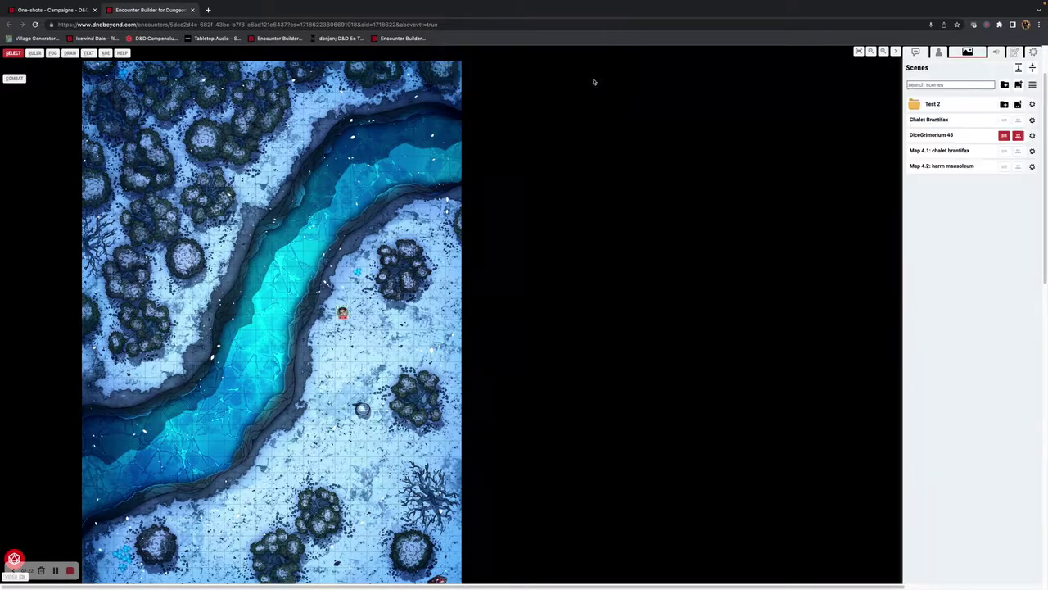
- Check the contents of the Test 2 folder and delete it while moving its scene up one level
click(930, 104)
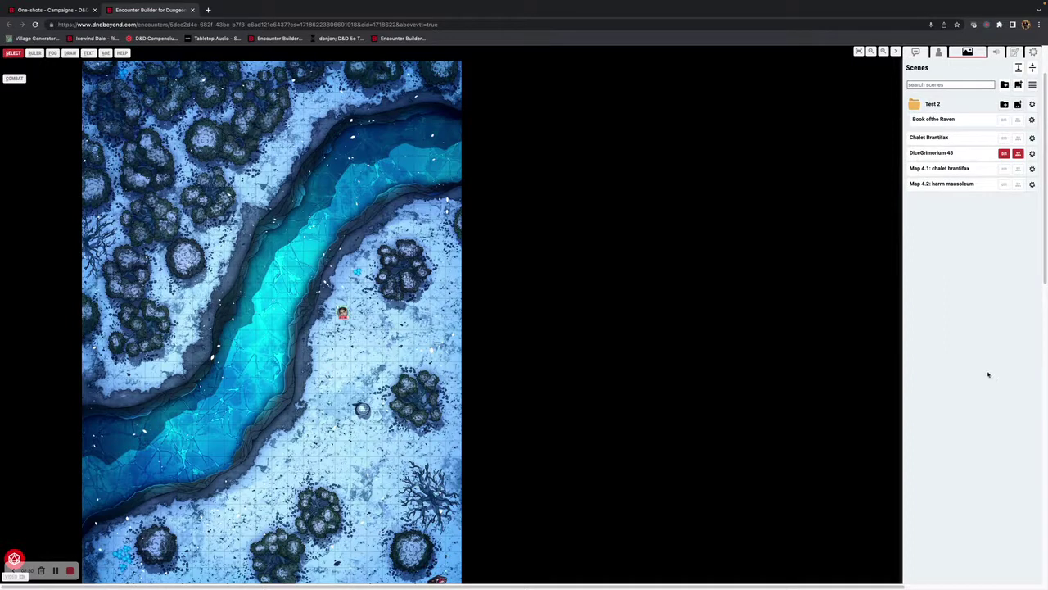
click(1031, 106)
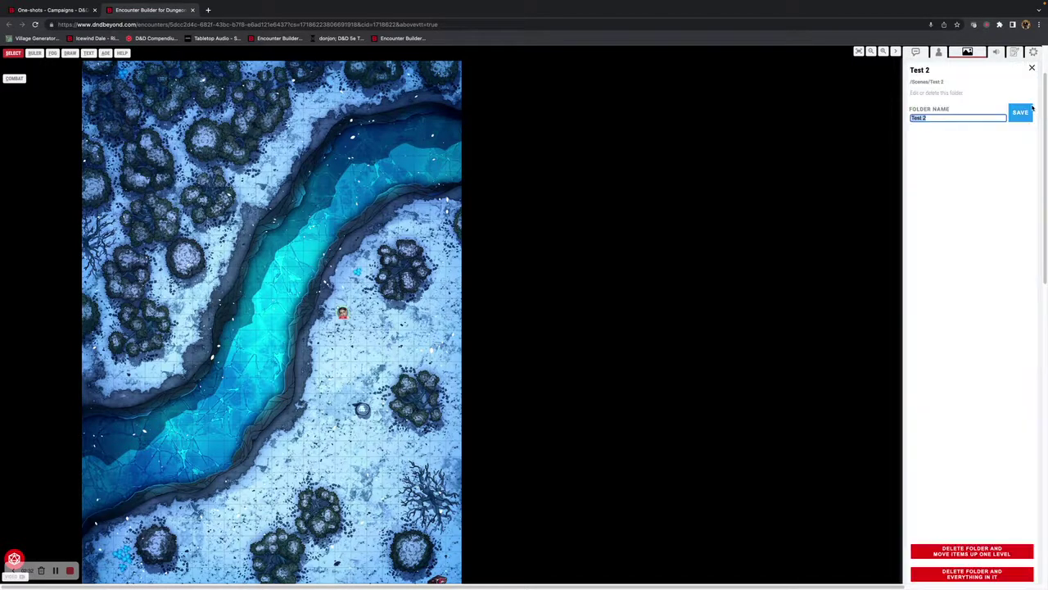
click(972, 552)
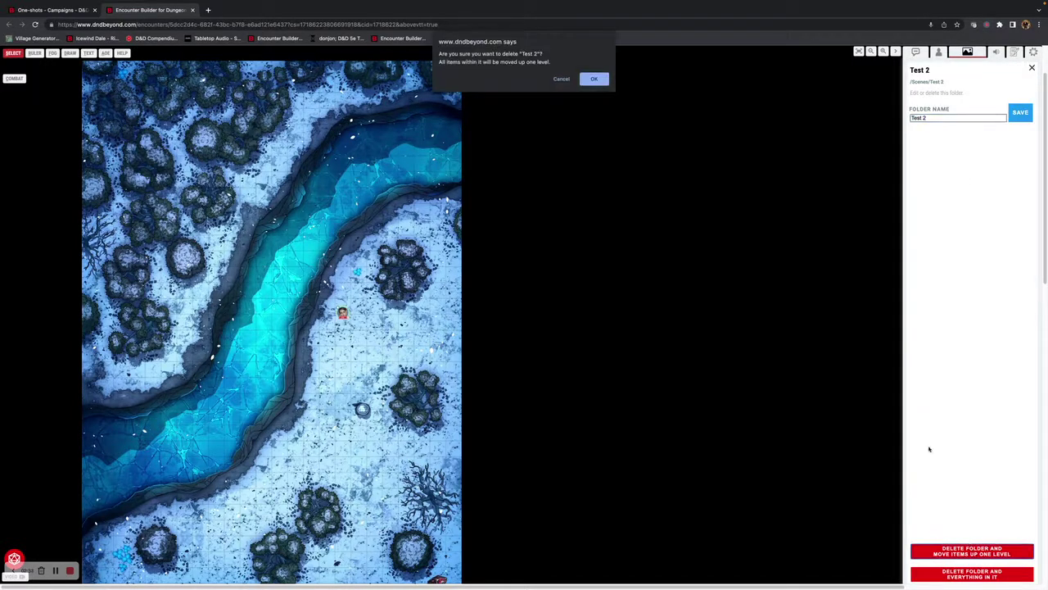
click(593, 79)
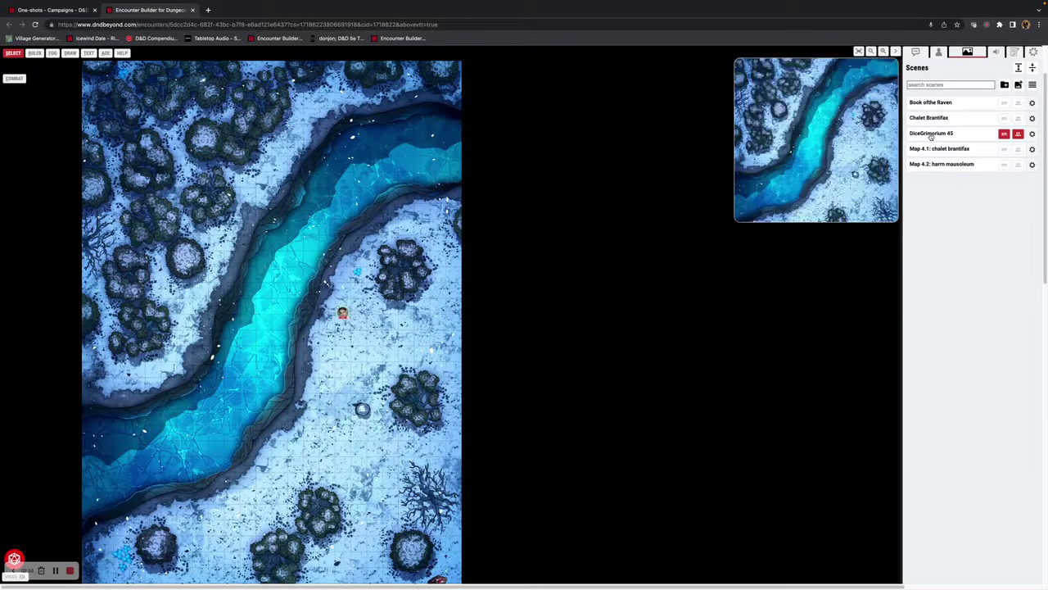
- Preview the map thumbnails of the Map 4.1 and Map 4.2 scenes in the scenes list
mouse_move(938, 155)
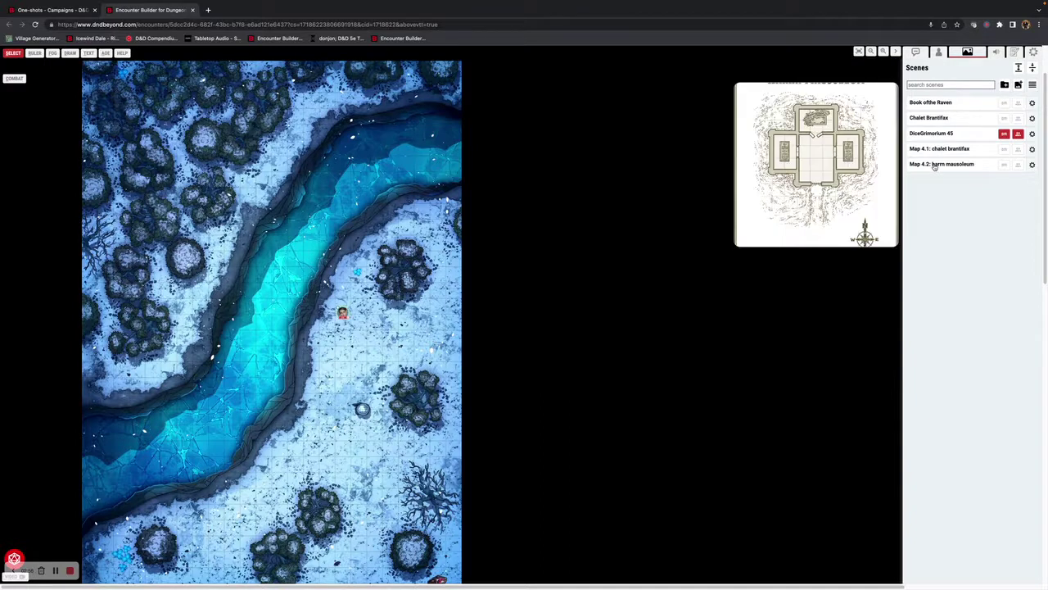